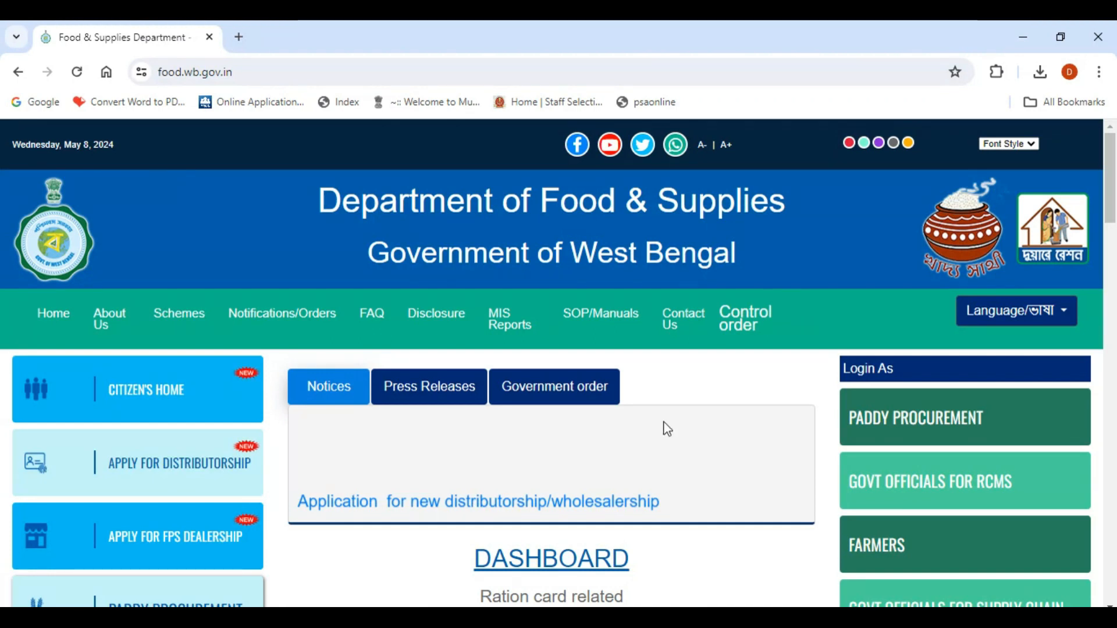
scroll(668, 429, "down", 3)
scroll(667, 428, "up", 3)
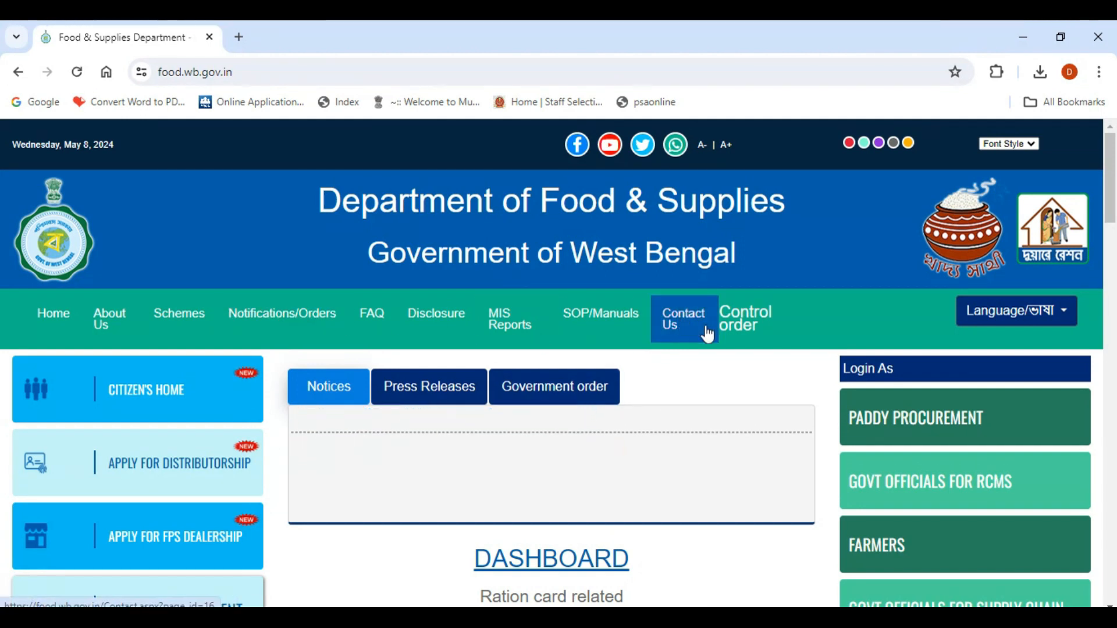
mouse_move(1111, 216)
left_mouse_down()
mouse_move(1109, 556)
mouse_move(1108, 198)
left_mouse_up()
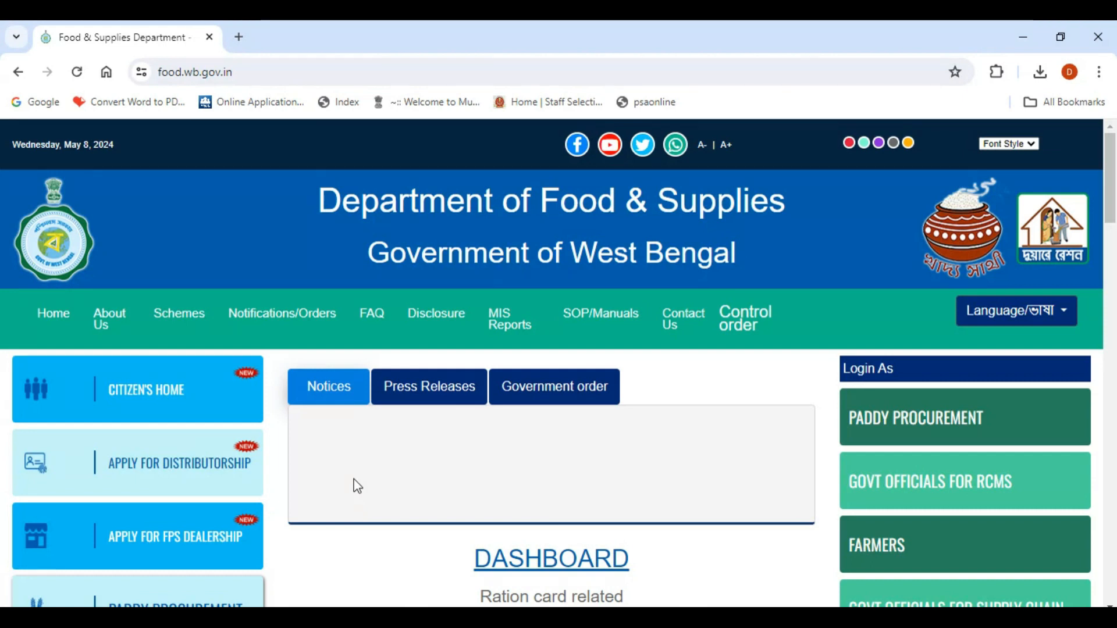
Step: Search Google for "ration card" in a new tab and open the Government of West Bengal food department result
left_click(239, 38)
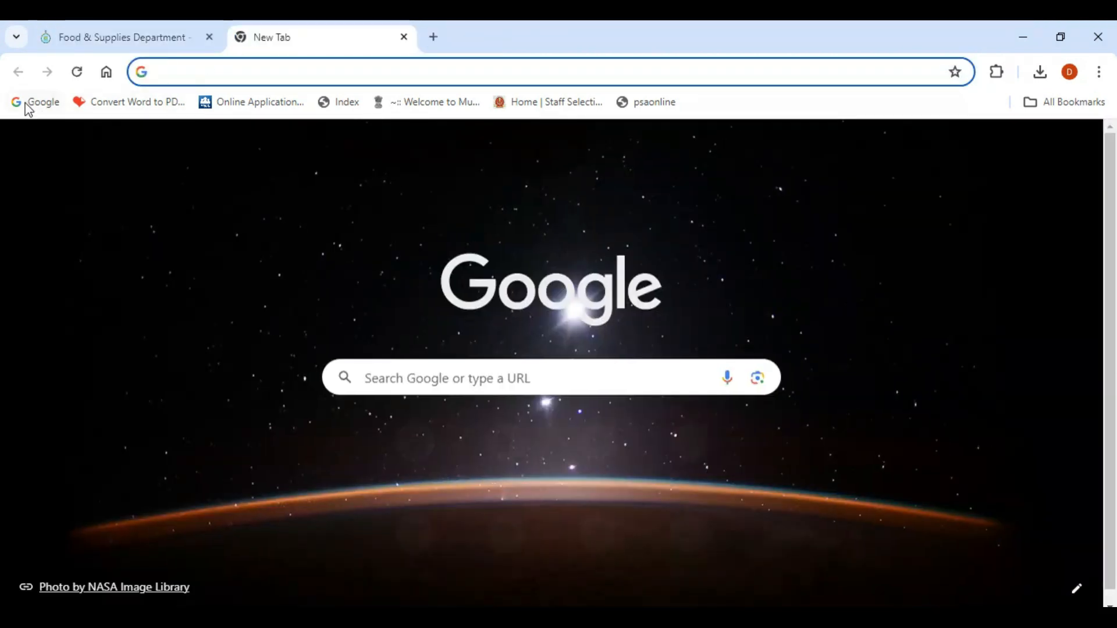
left_click(26, 105)
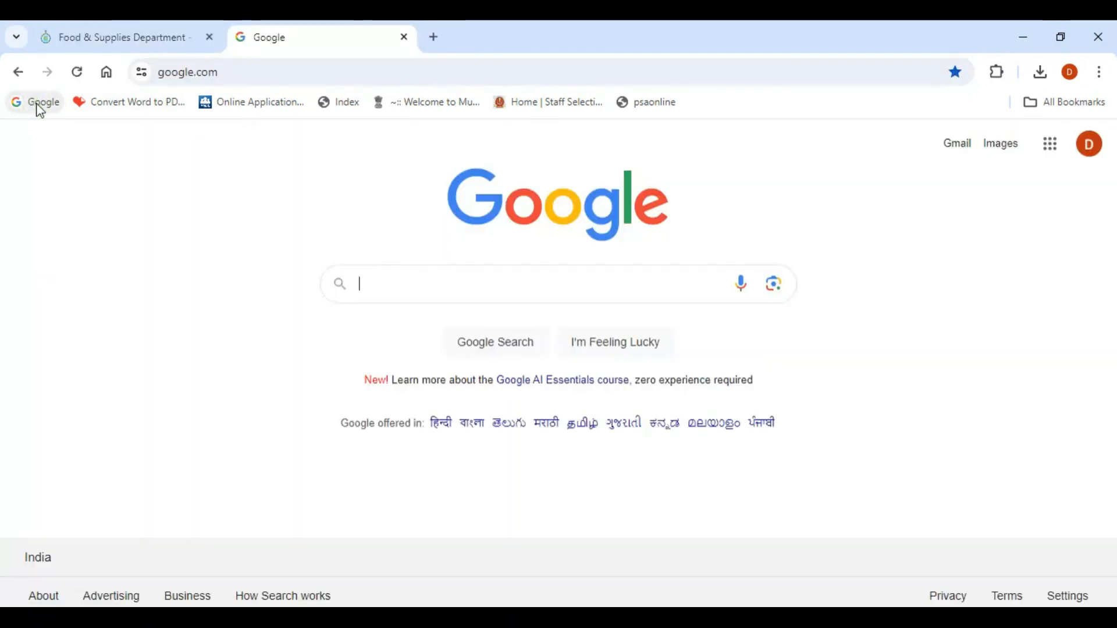
type("ra")
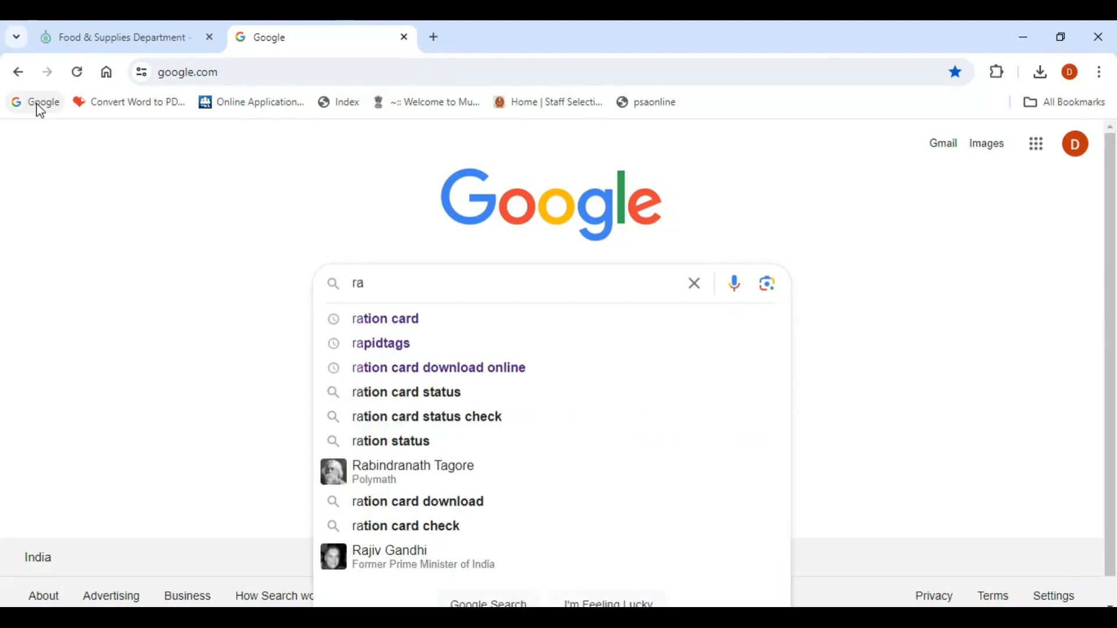
left_click(374, 314)
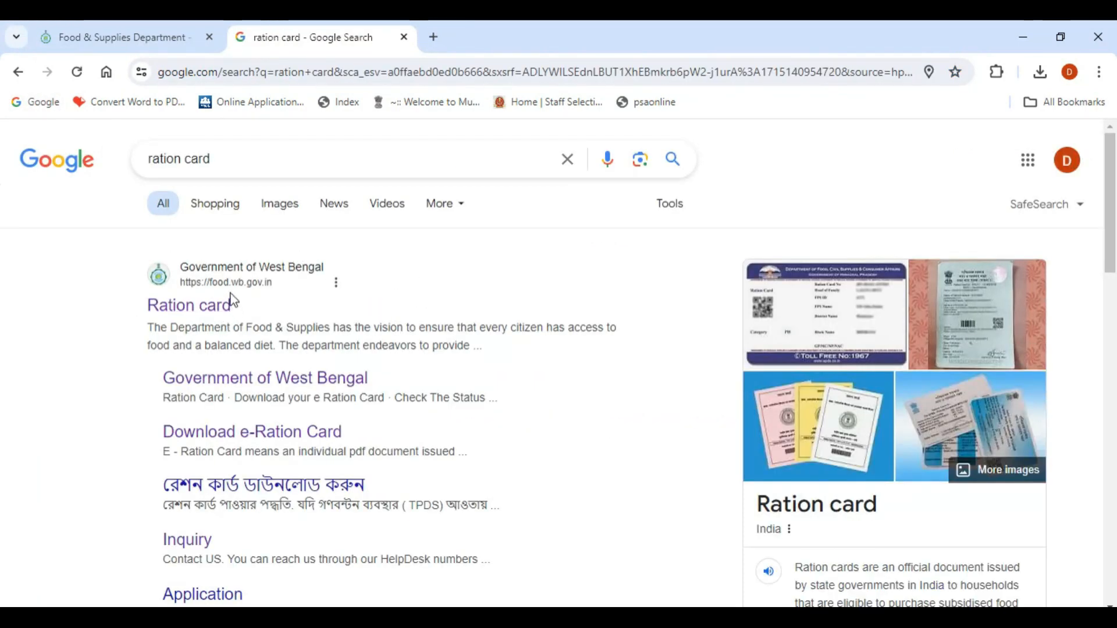
left_click(177, 319)
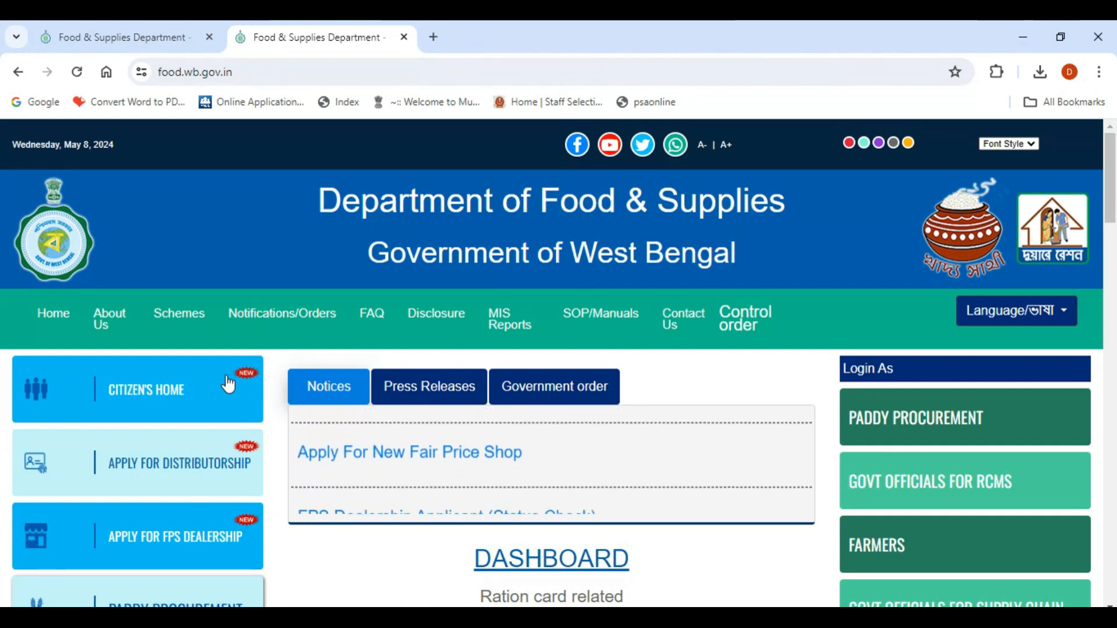
Step: Open Citizen's Home and go to the Ration Card Related Corner
left_click(168, 394)
scroll(411, 403, "down", 4)
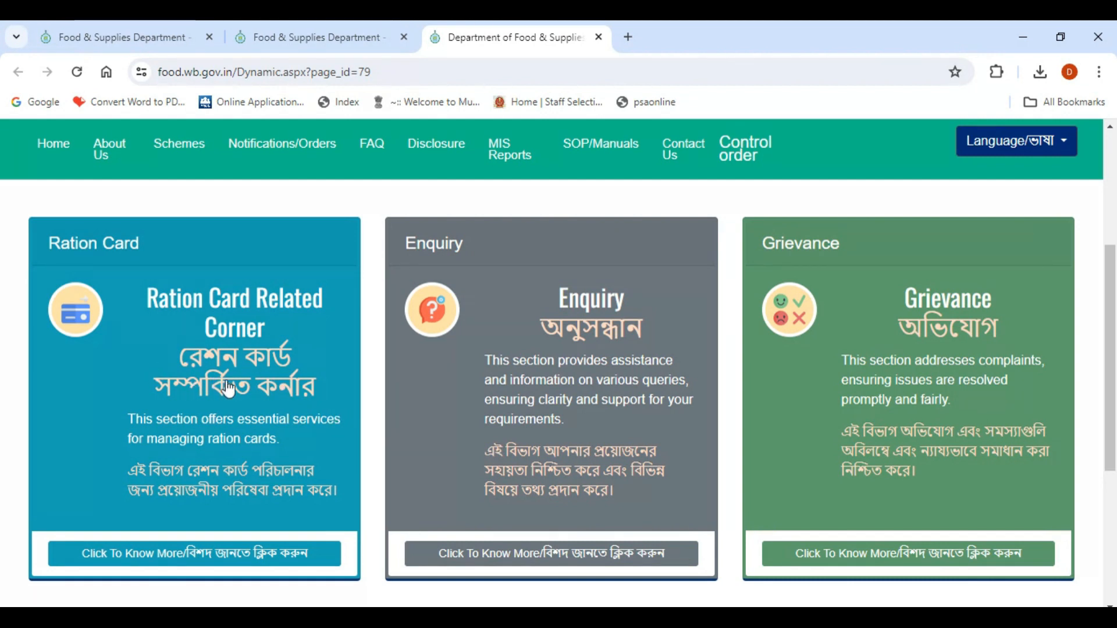
scroll(197, 429, "down", 3)
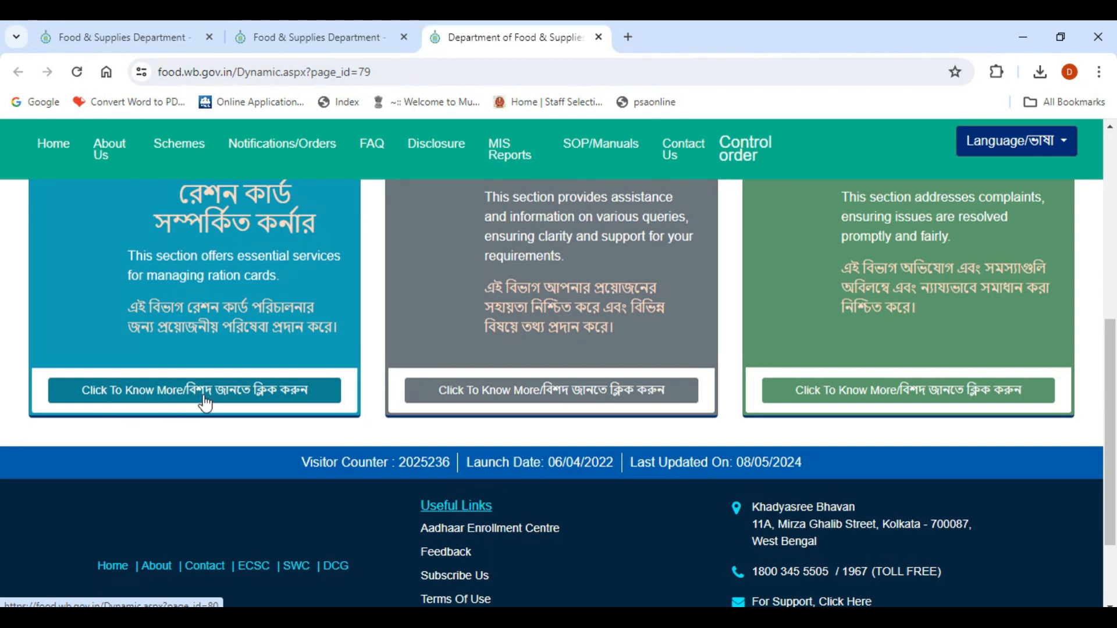
Step: Review the Ration Card Related Corner and open the Self Service through Aadhaar section
scroll(401, 361, "down", 5)
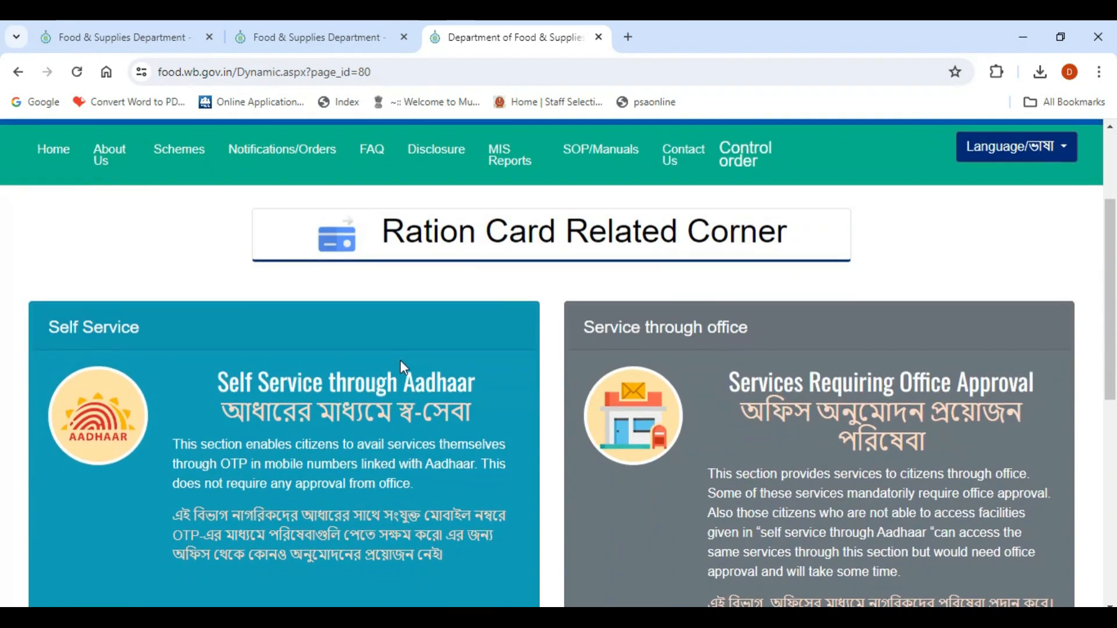
scroll(614, 389, "down", 5)
scroll(615, 387, "up", 7)
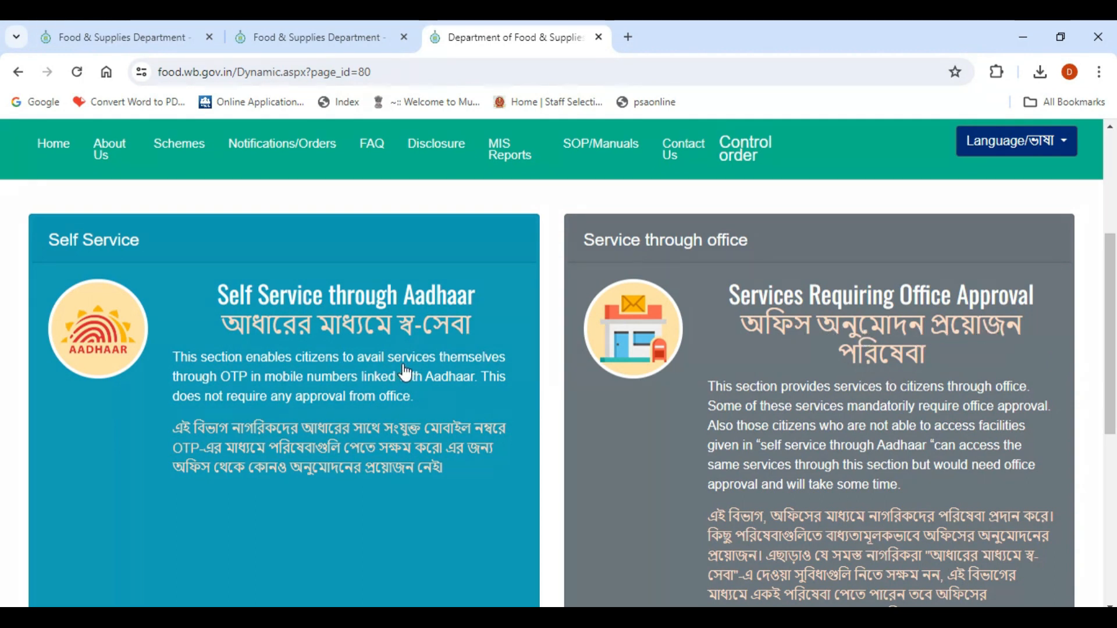
scroll(347, 398, "down", 2)
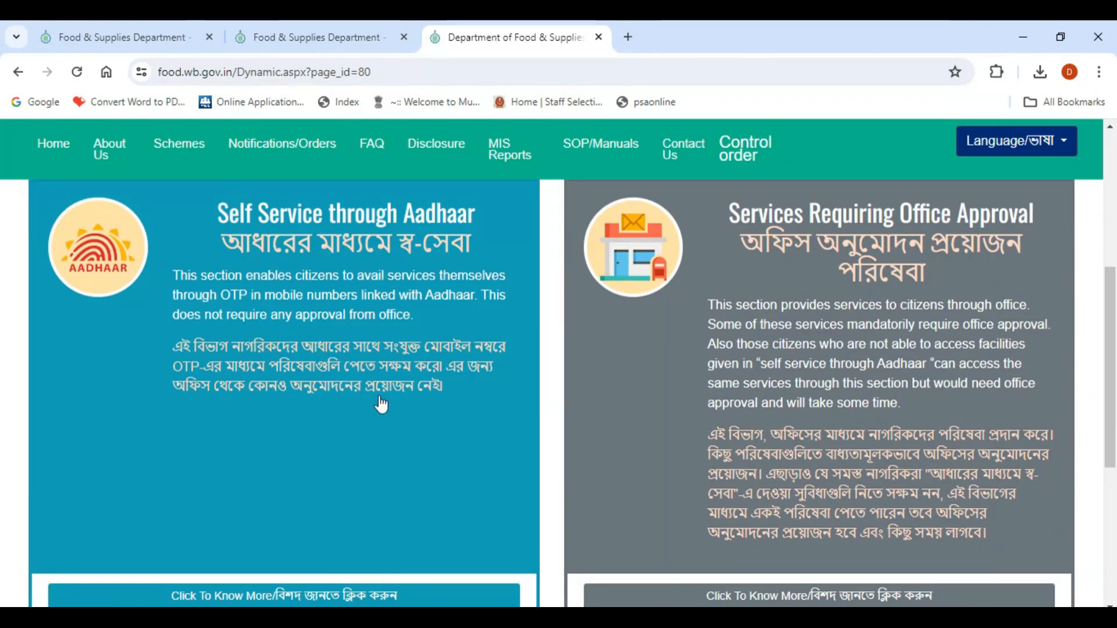
scroll(408, 396, "down", 2)
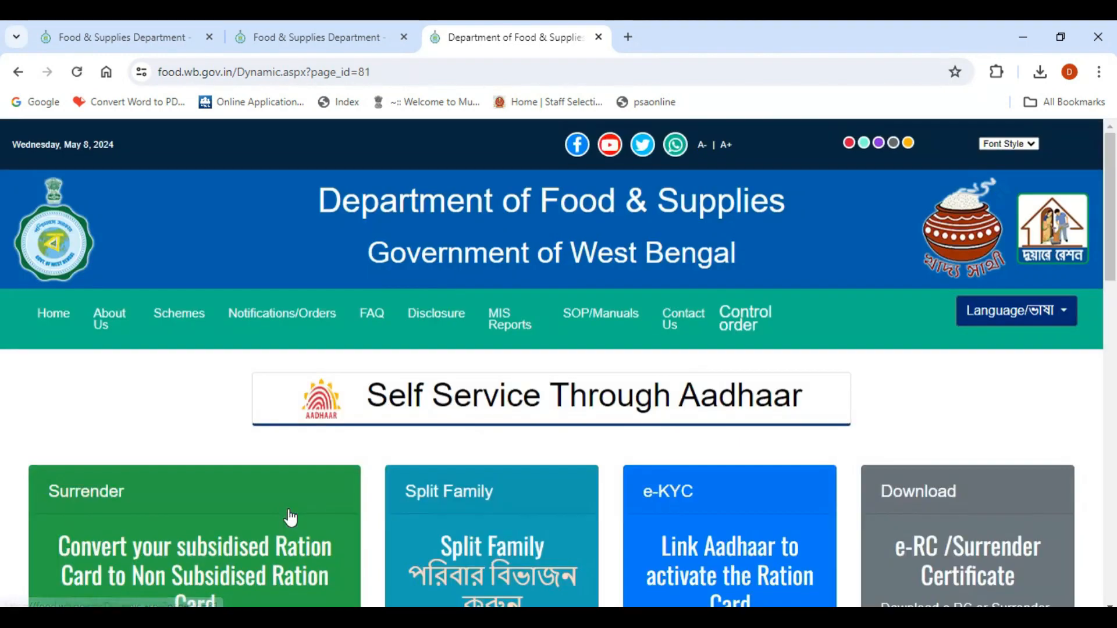
Step: Examine the services offered under Self Service Through Aadhaar, from Surrender and Split Family to Rectify, Change FPS and Link/De-link
scroll(434, 469, "down", 6)
scroll(434, 472, "down", 10)
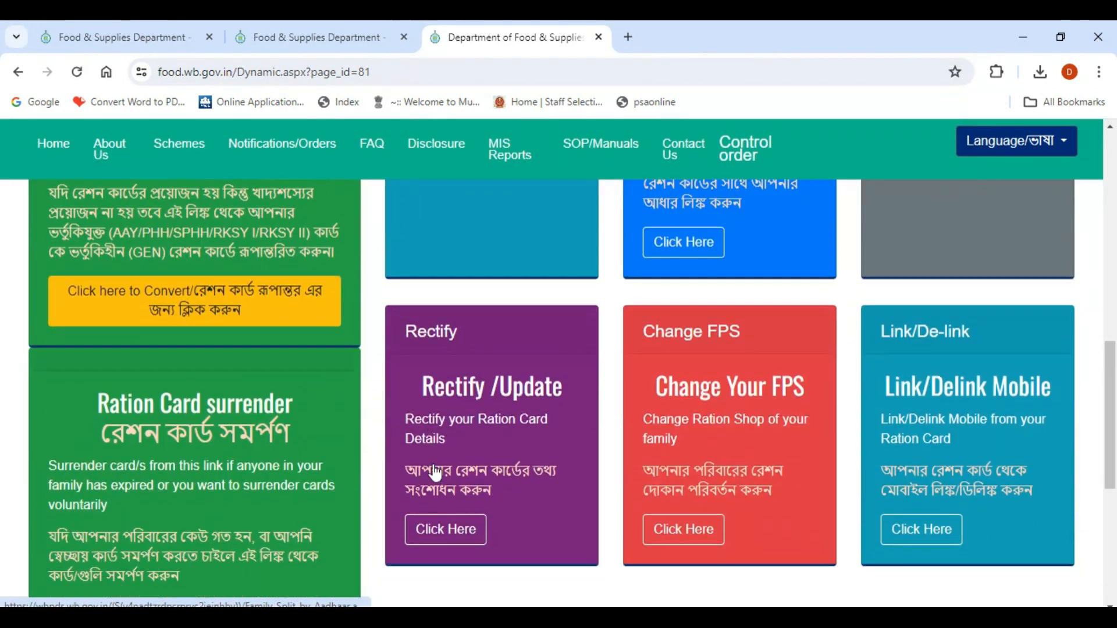
scroll(434, 472, "up", 13)
scroll(279, 437, "down", 8)
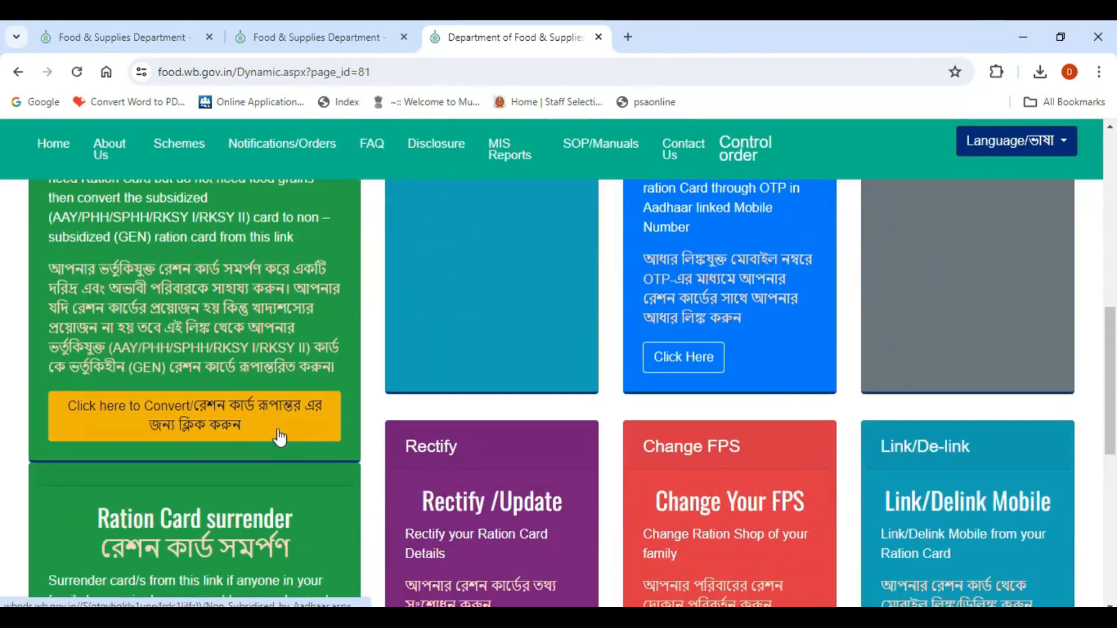
scroll(265, 343, "up", 2)
scroll(265, 344, "up", 3)
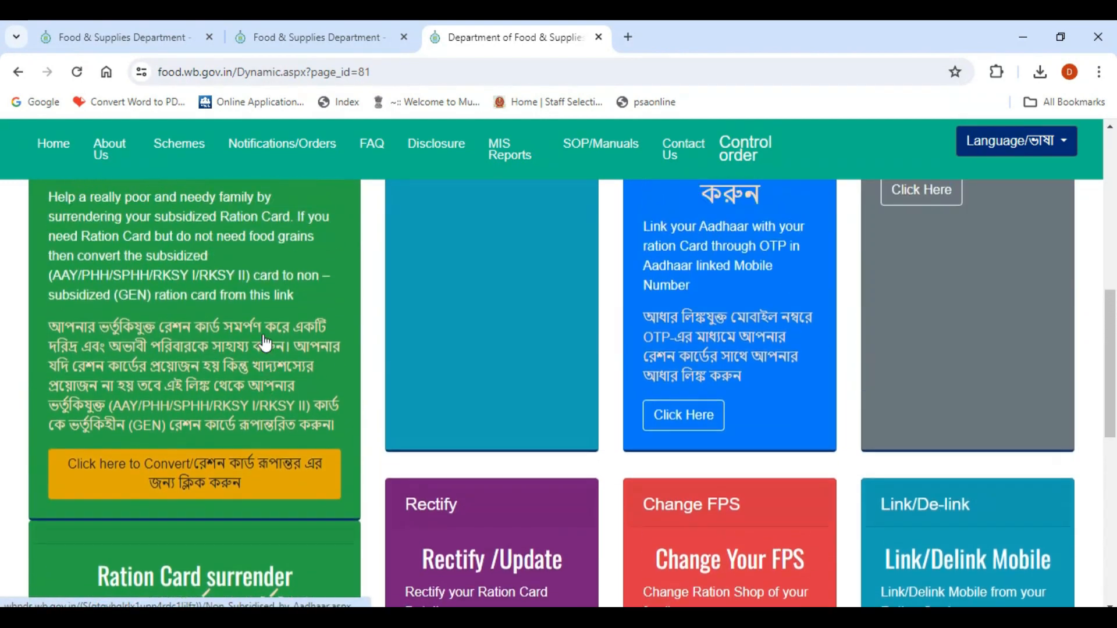
scroll(876, 415, "down", 1)
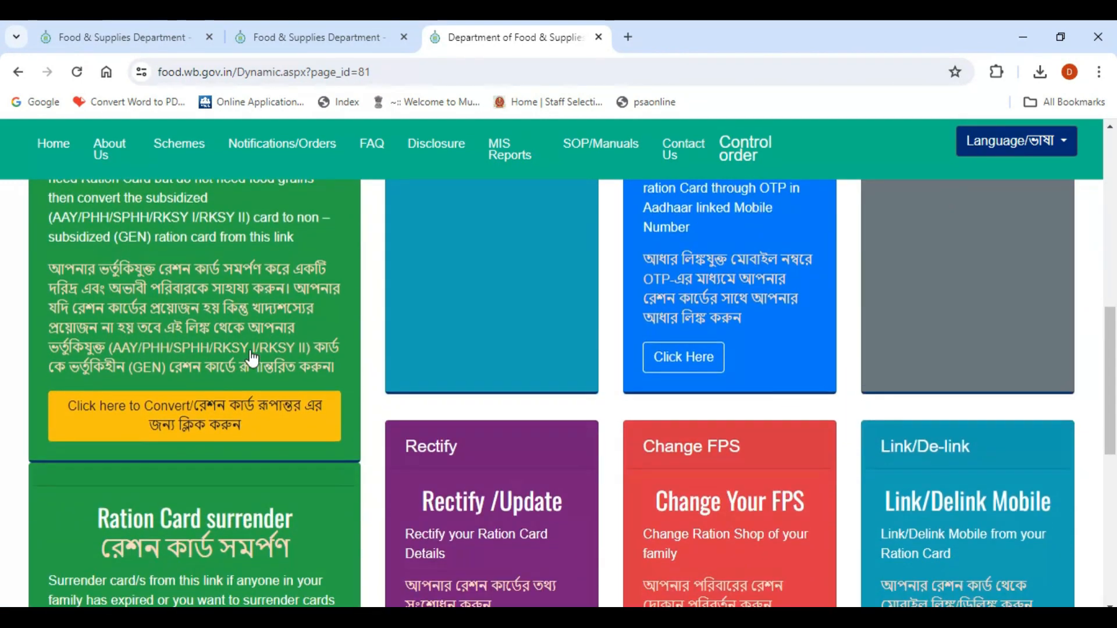
scroll(434, 432, "up", 6)
scroll(466, 407, "down", 11)
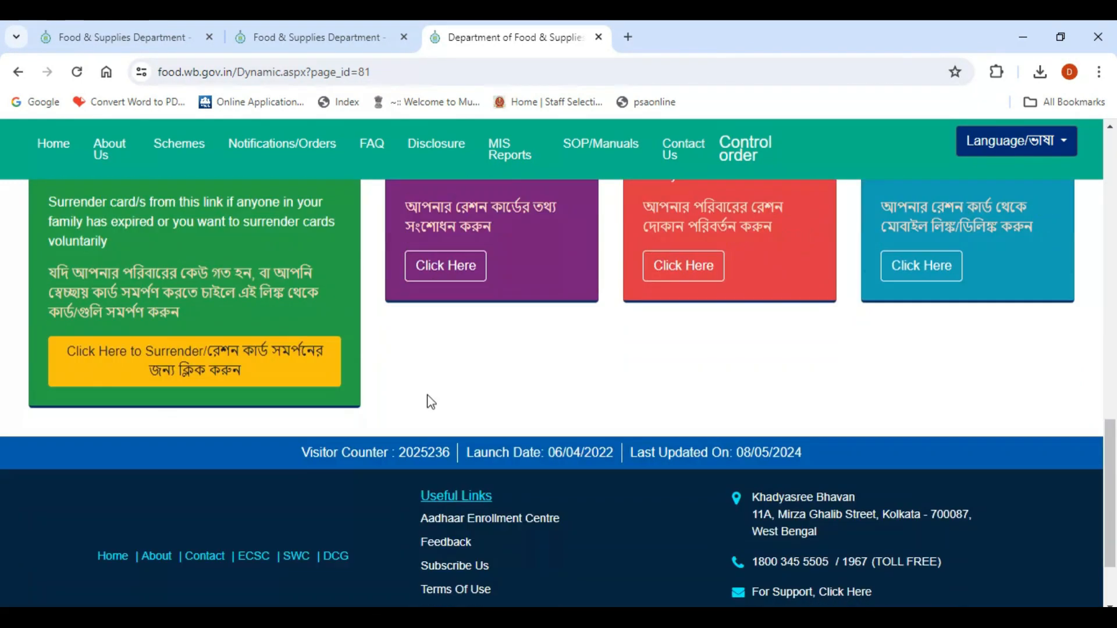
scroll(273, 402, "up", 4)
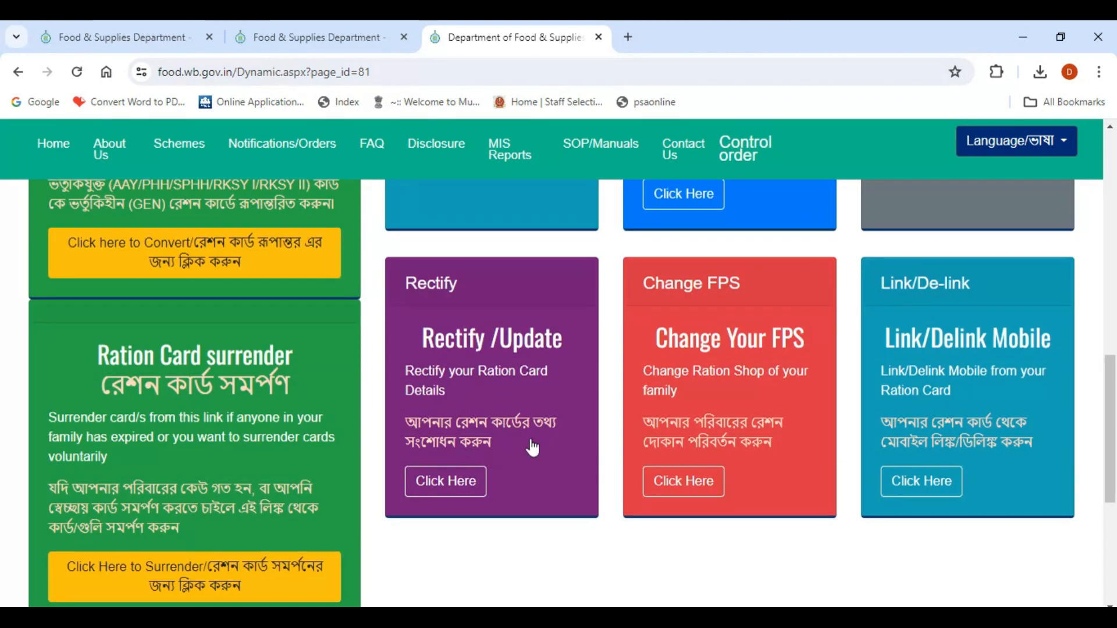
scroll(408, 370, "up", 1)
scroll(407, 370, "up", 4)
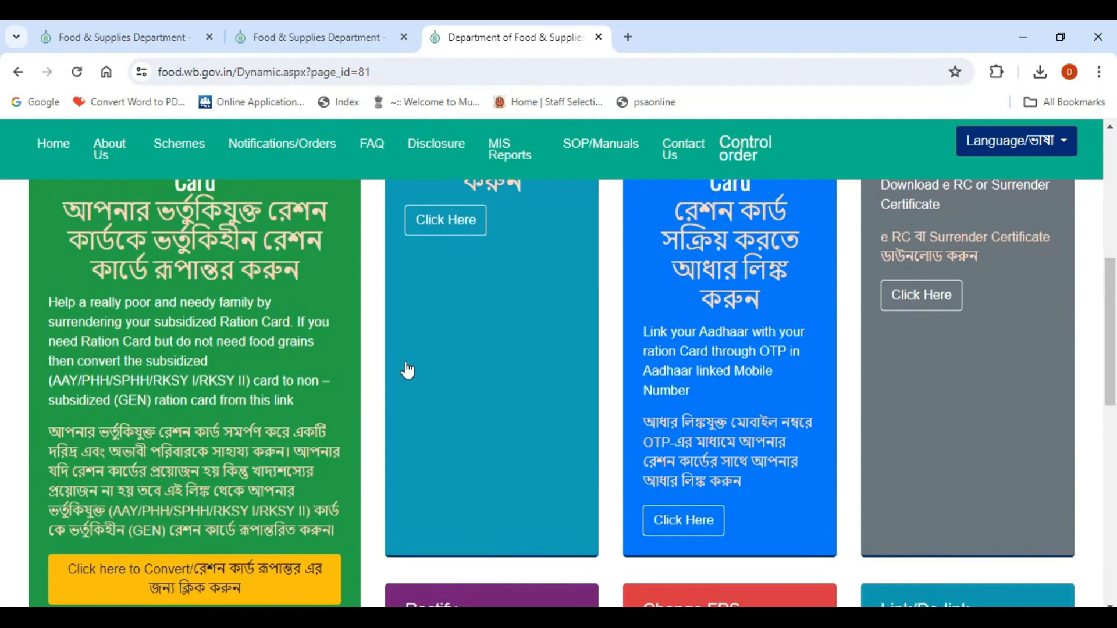
scroll(511, 356, "up", 4)
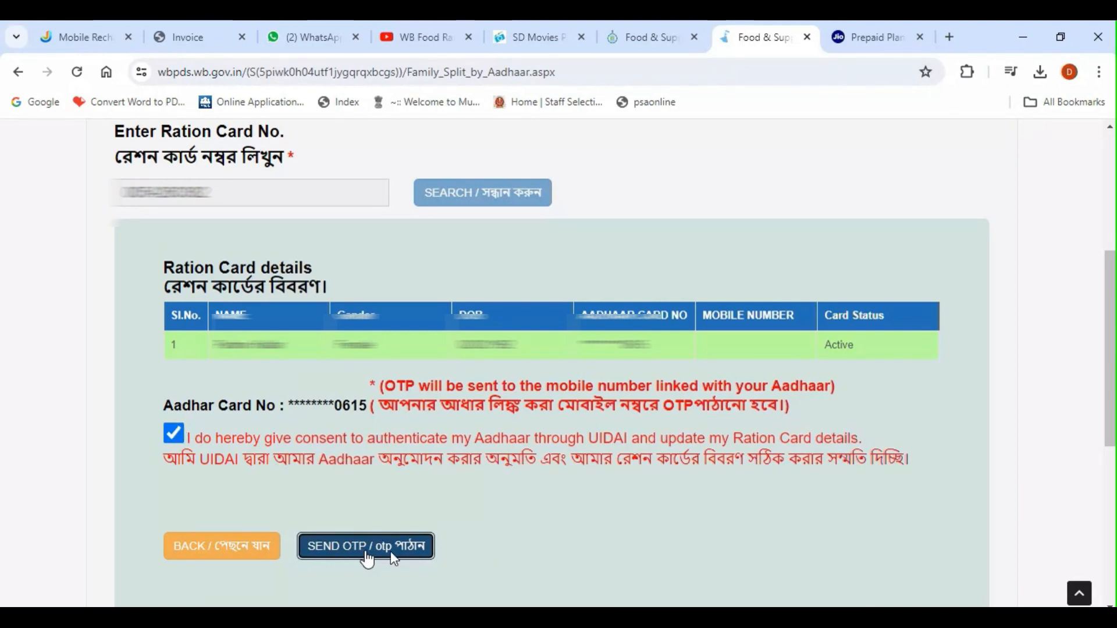
Step: Send the OTP to the Aadhaar-linked mobile number and enter the received OTP on the Split Family form
left_click(368, 550)
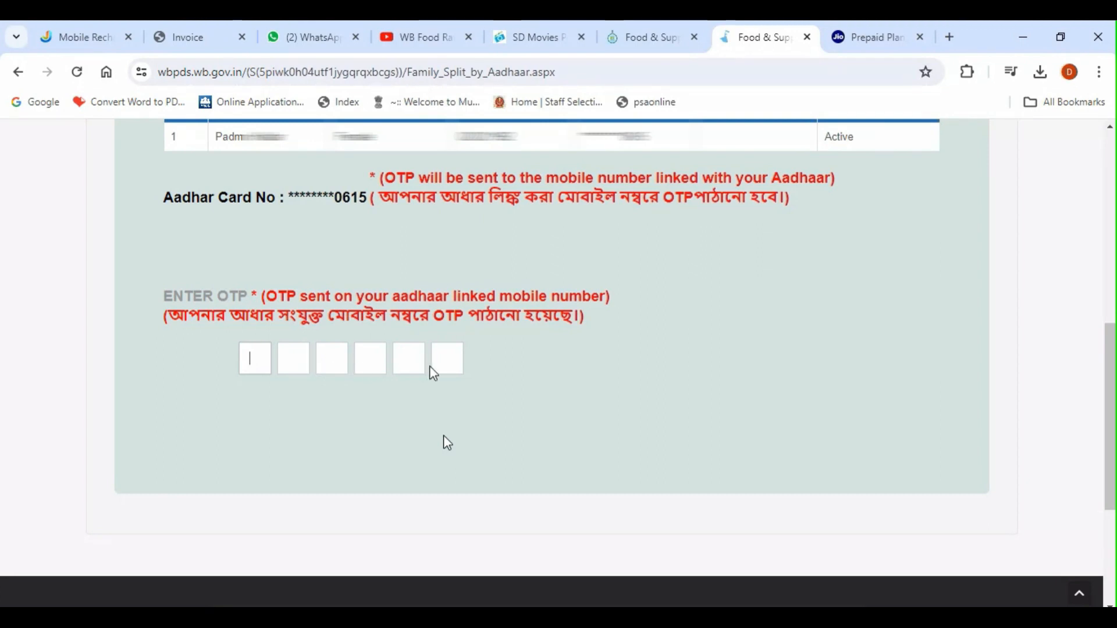
key("ctrl+v")
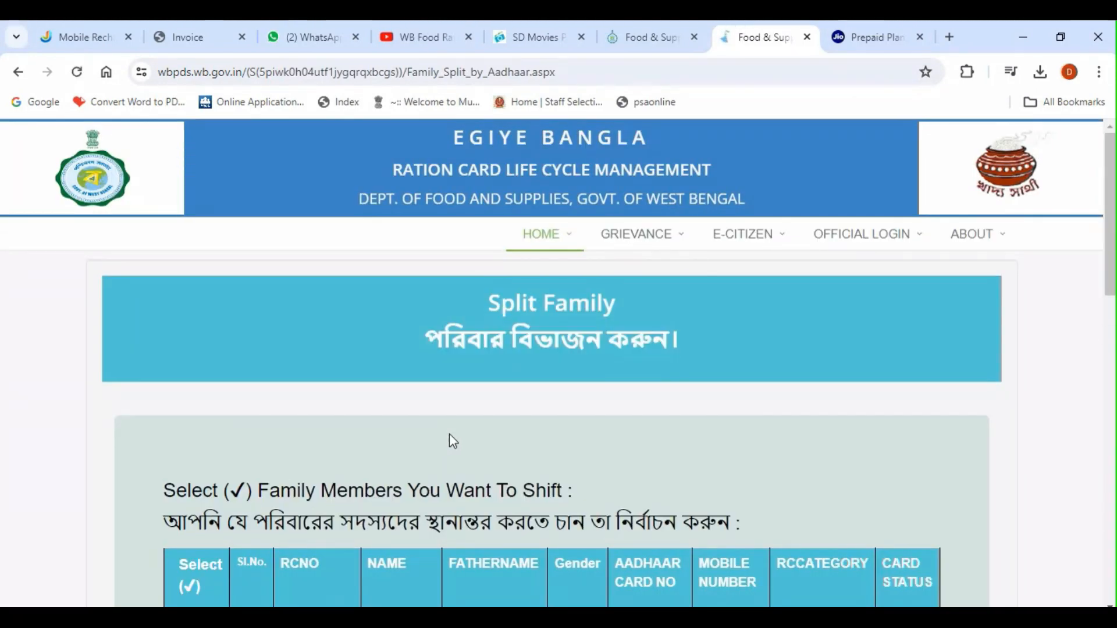
Step: Select the family members in rows 7, 8, 9 and 10 as the ones to shift to the new family
left_click_drag(1109, 263, 1111, 405)
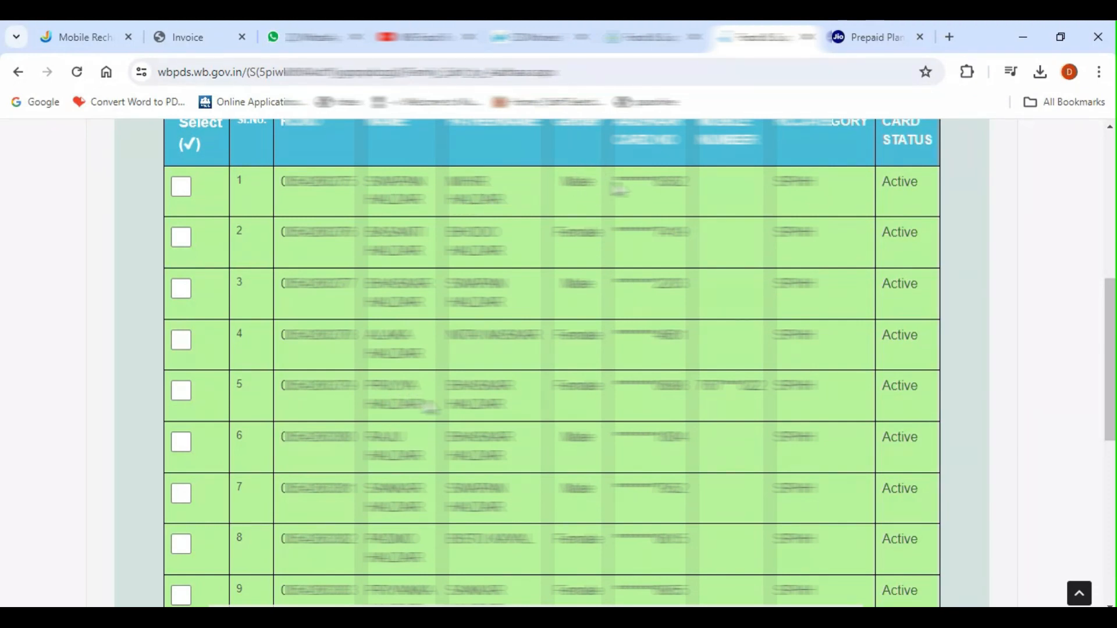
scroll(671, 195, "down", 2)
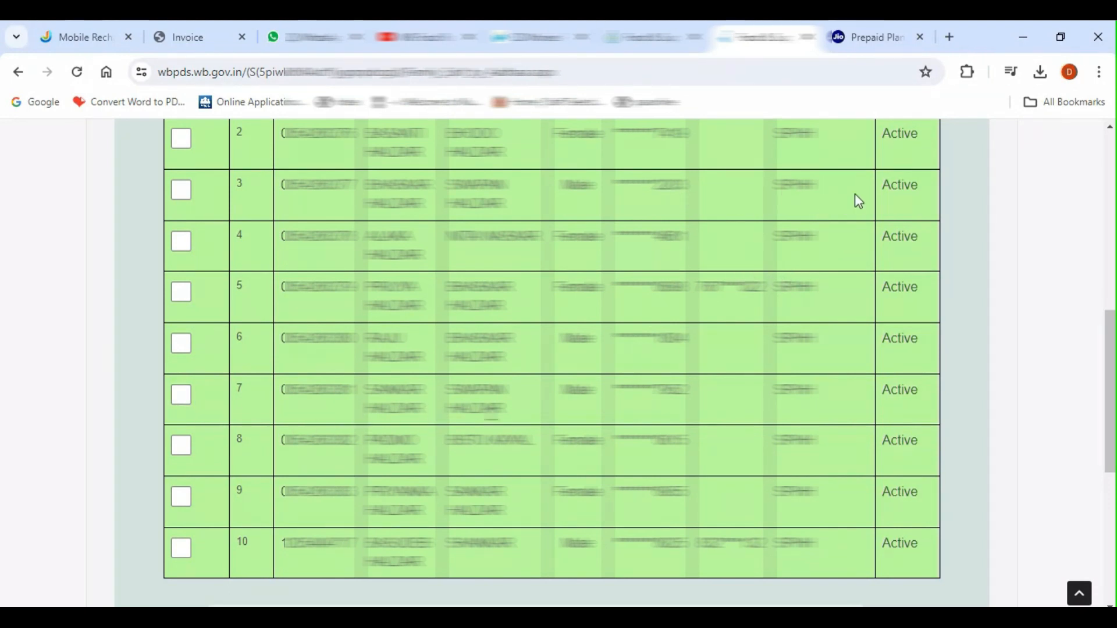
left_click(181, 396)
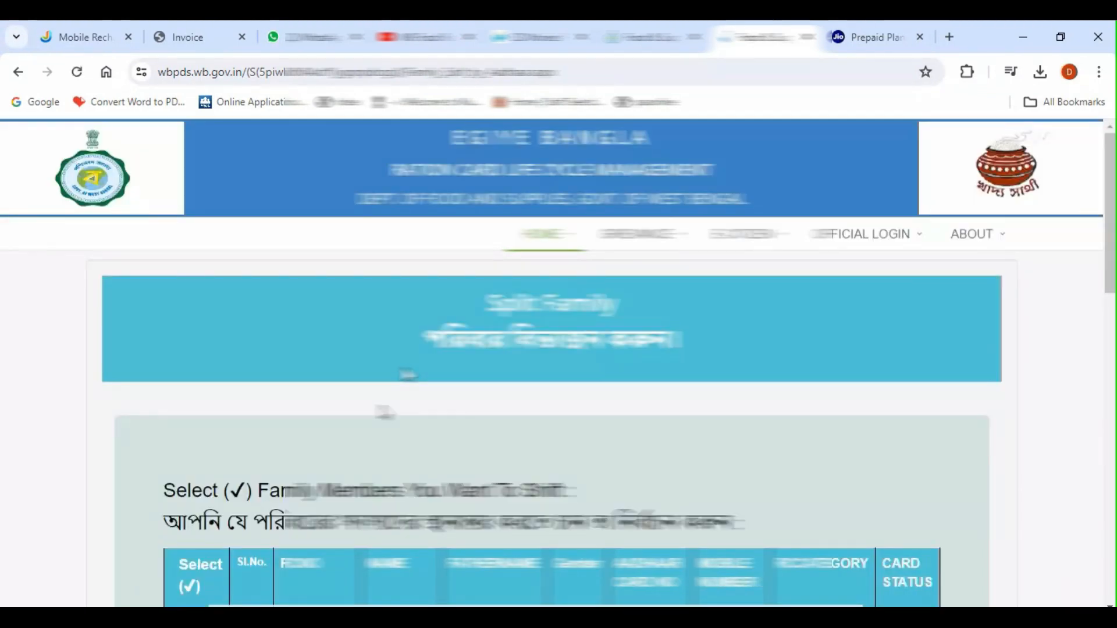
scroll(361, 401, "down", 7)
scroll(200, 291, "down", 5)
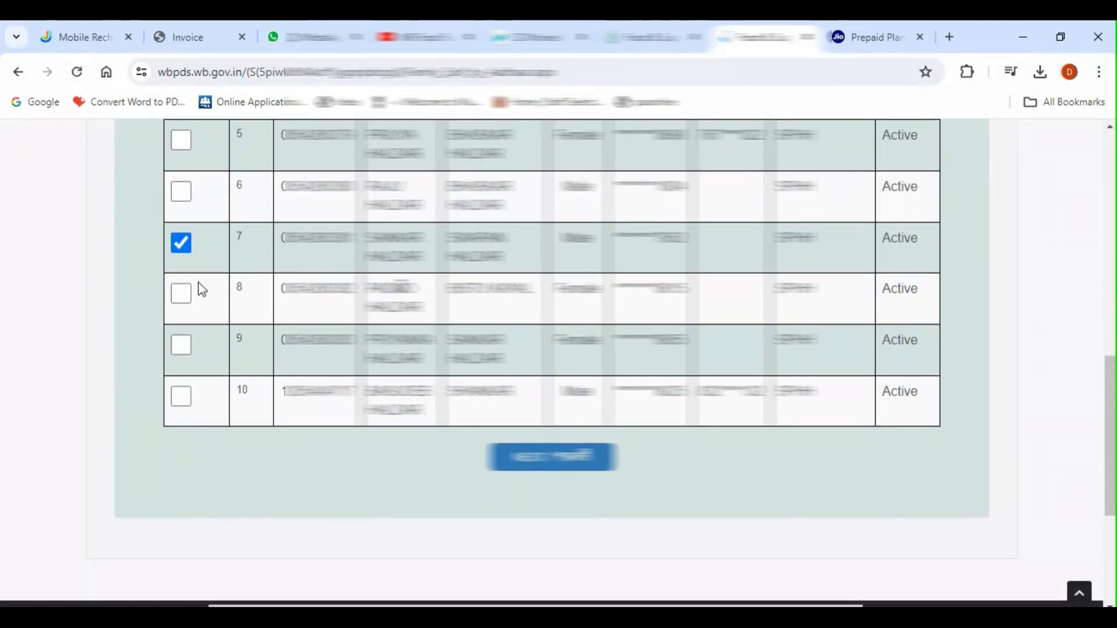
left_click(181, 297)
scroll(182, 307, "down", 10)
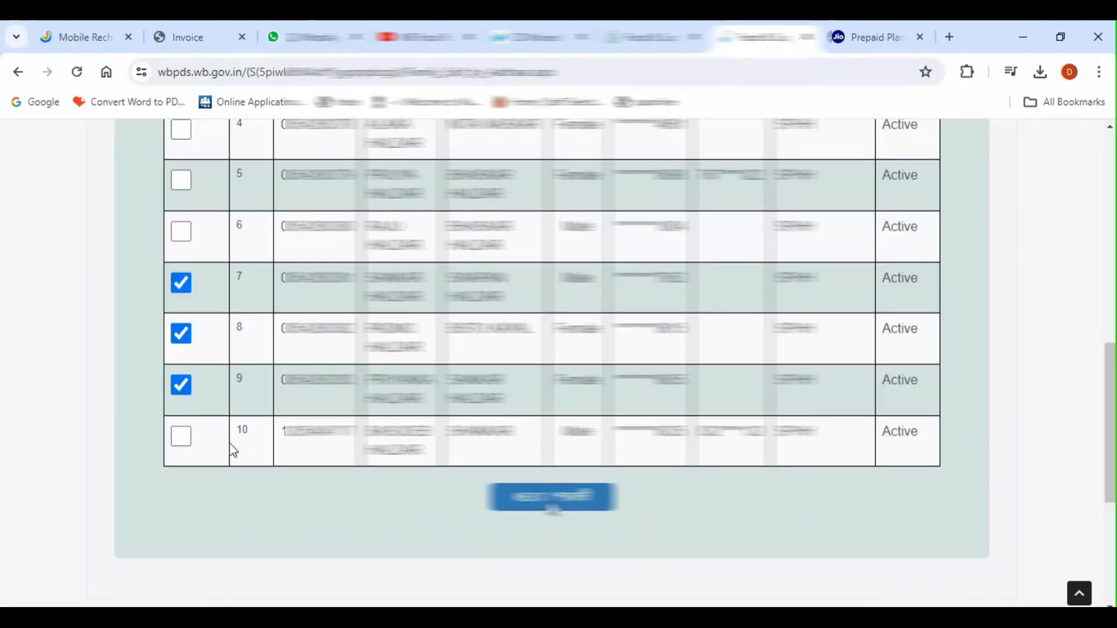
left_click(186, 439)
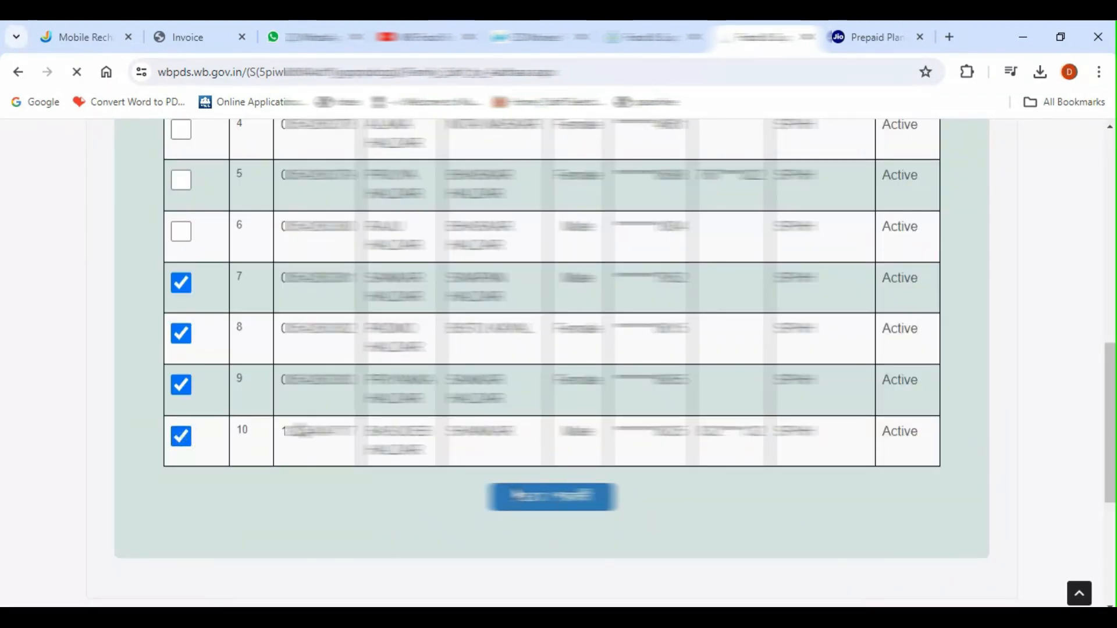
scroll(551, 502, "down", 14)
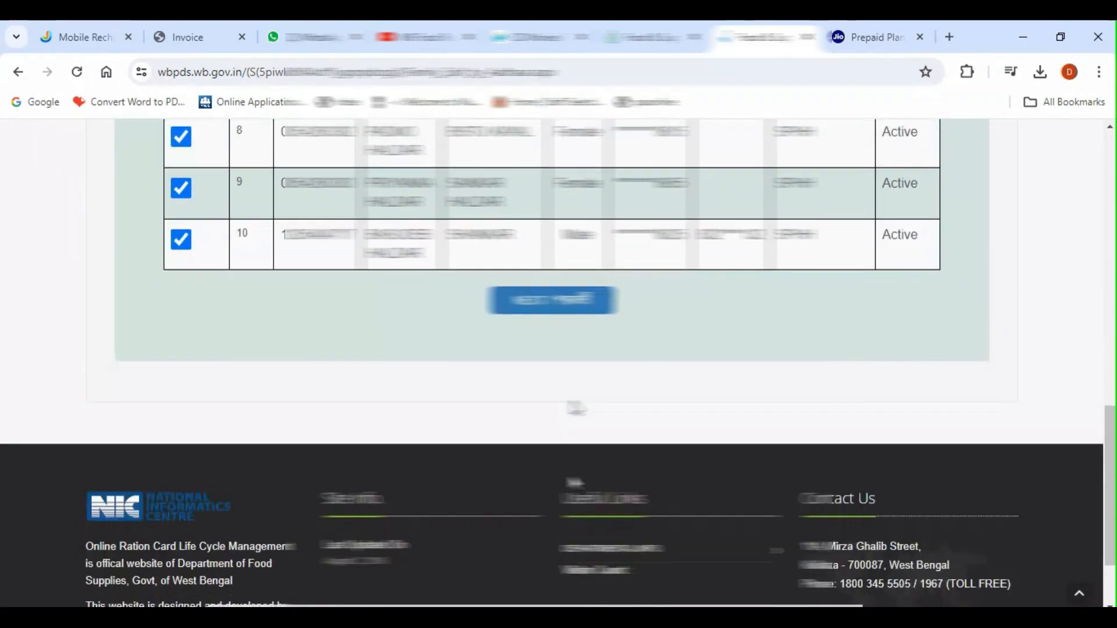
scroll(525, 478, "up", 4)
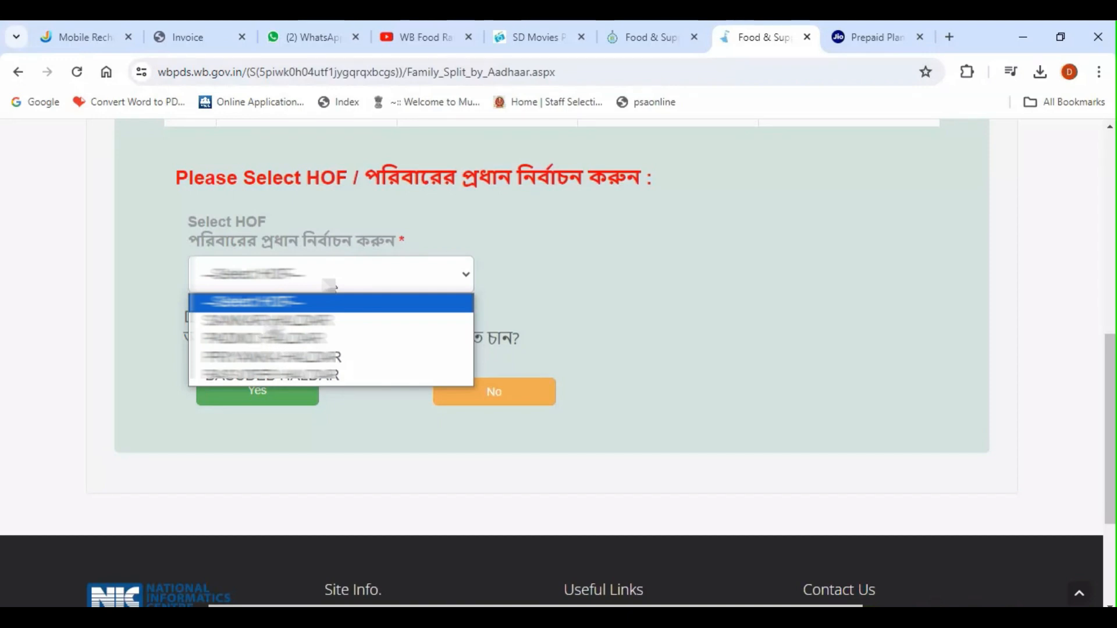
Step: Choose the first listed member as head of family, answer No to the address change, and continue
left_click(268, 320)
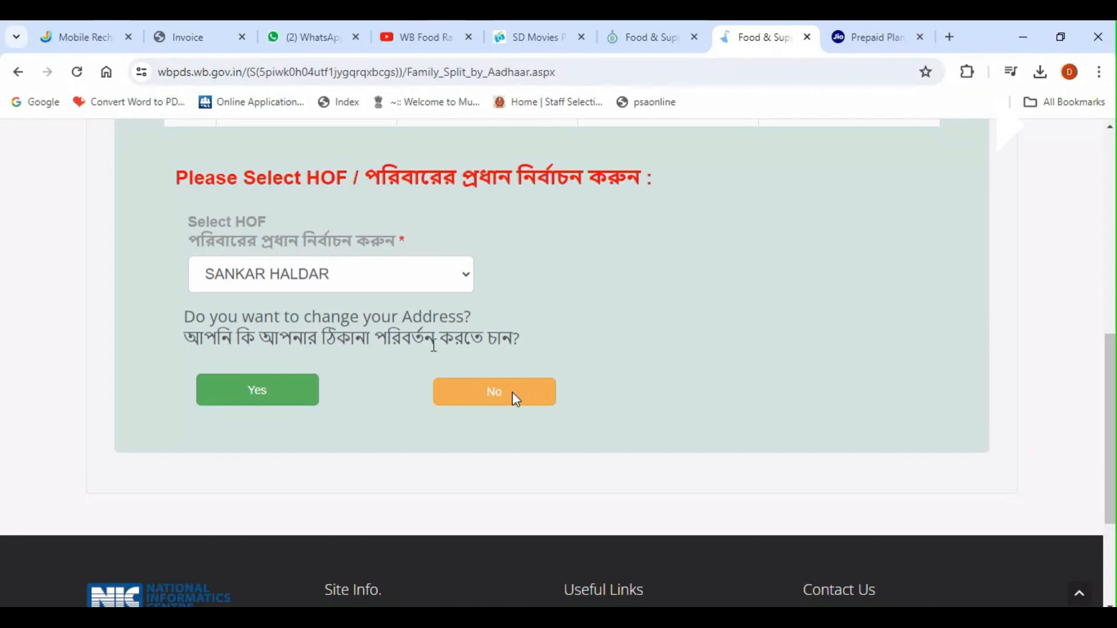
left_click(496, 400)
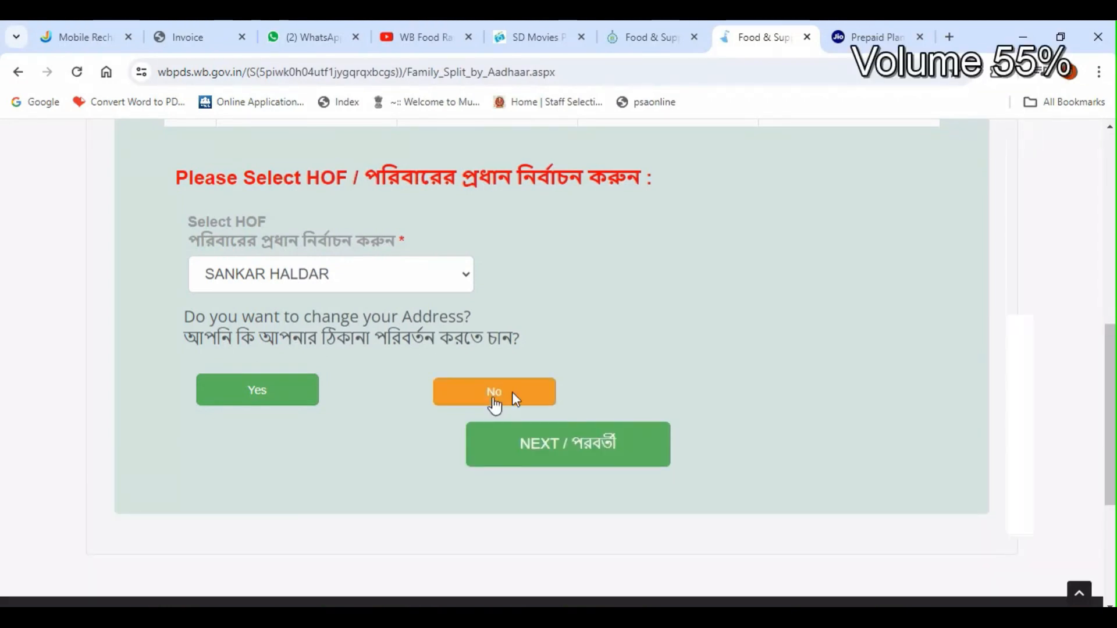
left_click(597, 454)
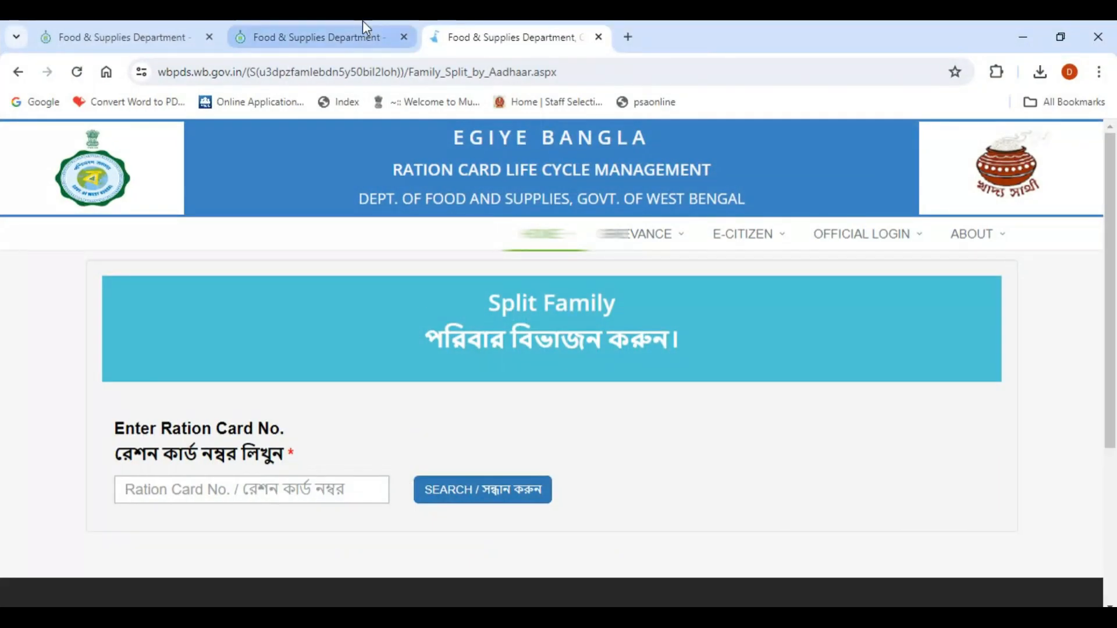
Step: Return to the food department homepage and open its E-Ration Card service
left_click(362, 26)
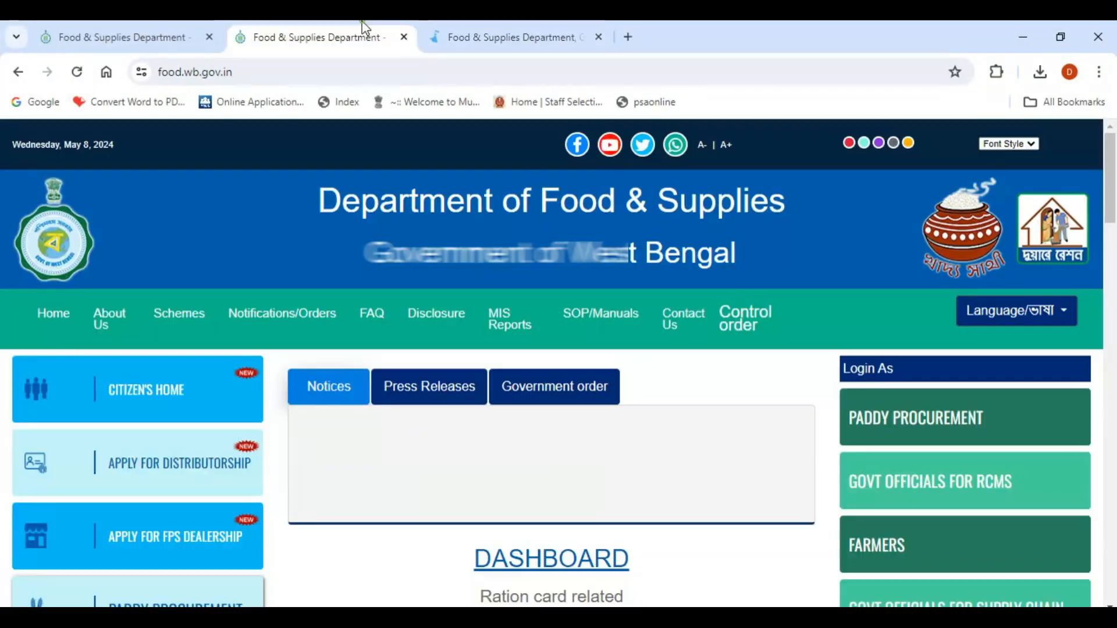
scroll(347, 395, "down", 5)
scroll(348, 394, "down", 15)
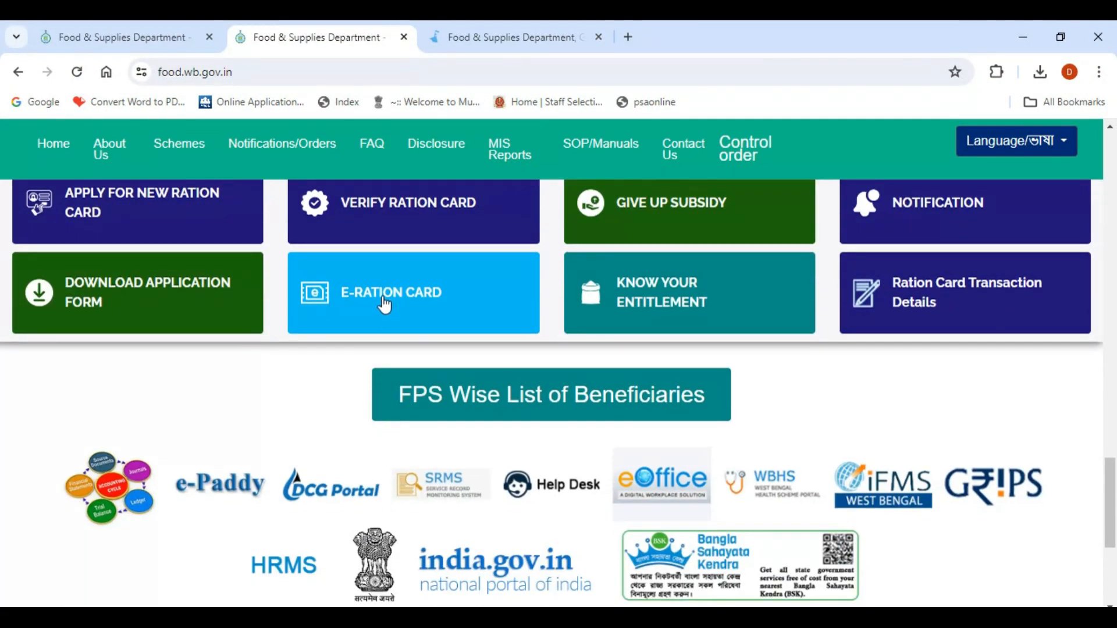
left_click(384, 304)
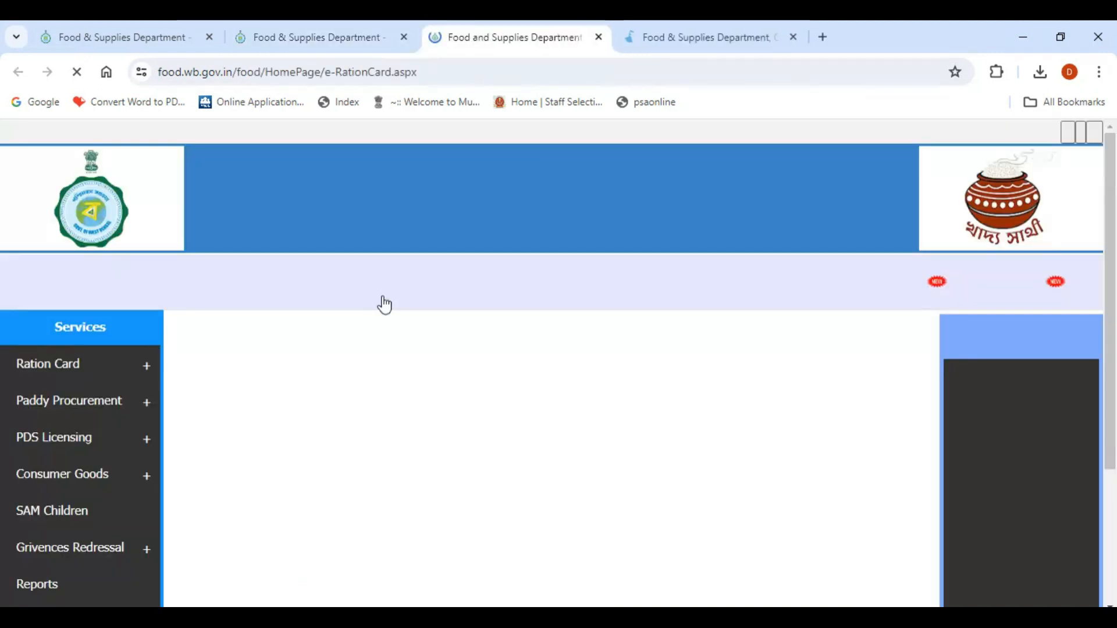
Step: Open the e-Ration Card download page from the link below the eligibility section
scroll(489, 476, "down", 5)
scroll(401, 532, "up", 2)
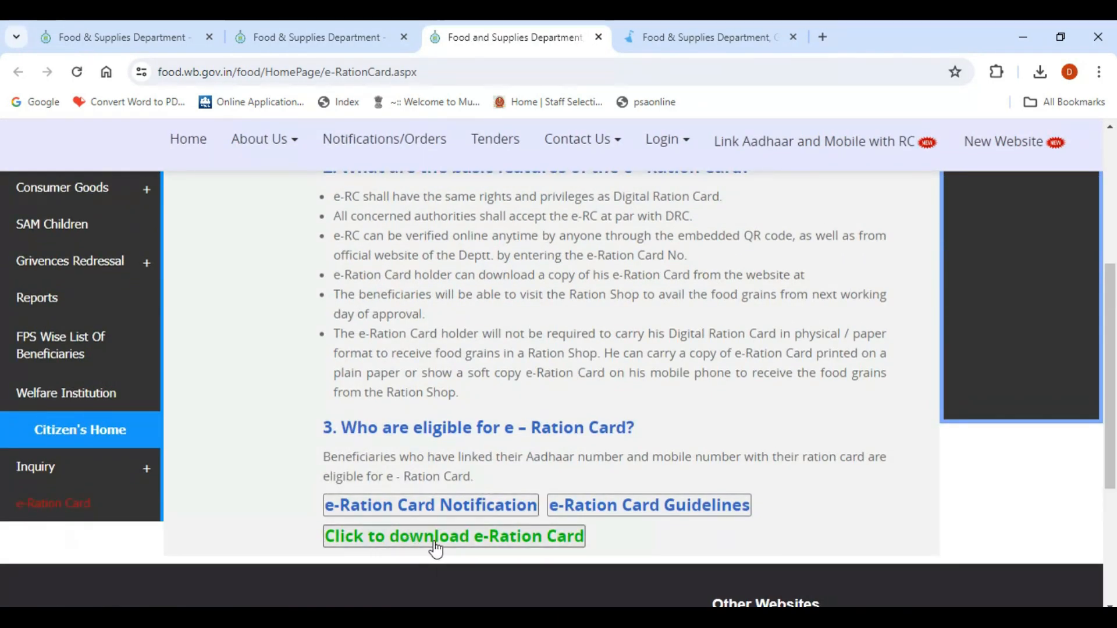
left_click(529, 548)
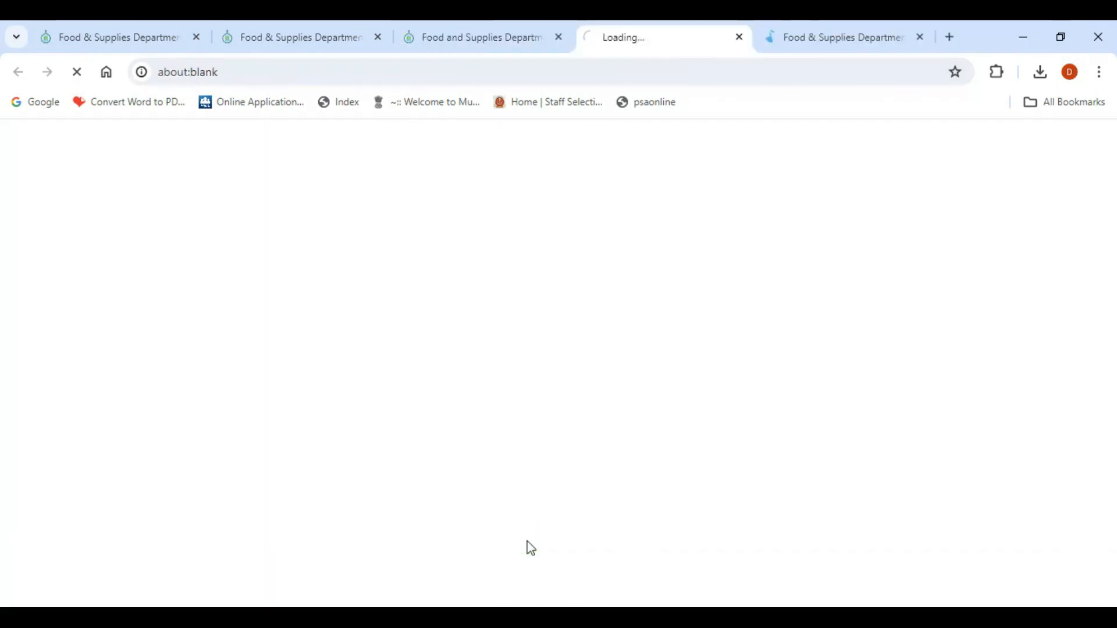